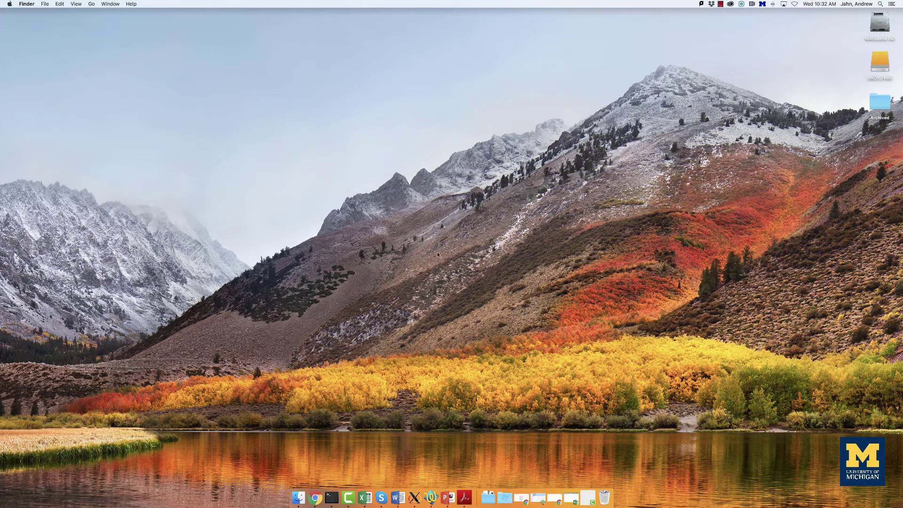
- Open a terminal and change into the Desktop folder
click(331, 497)
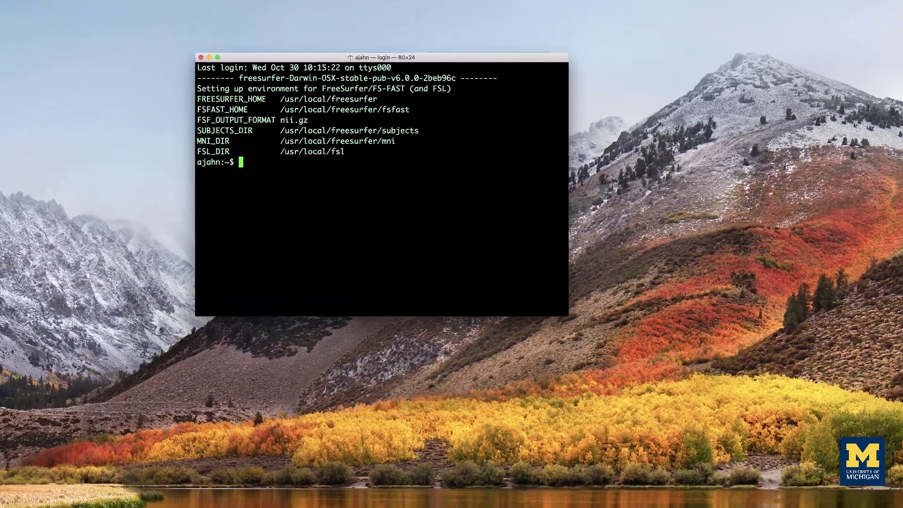
text(cd Desktop/)
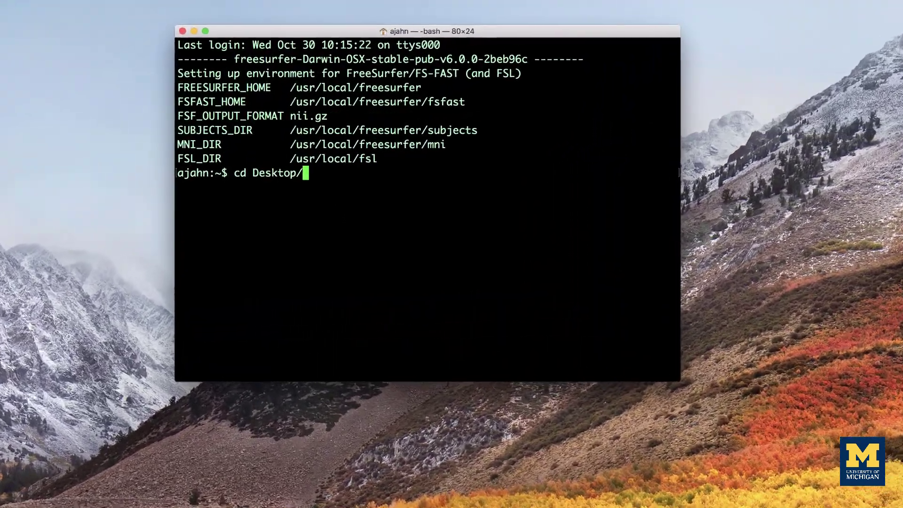
key(Return)
- Move the downloaded ds000102 dataset from ~/Downloads to the Desktop, renamed Flanker
text(mv)
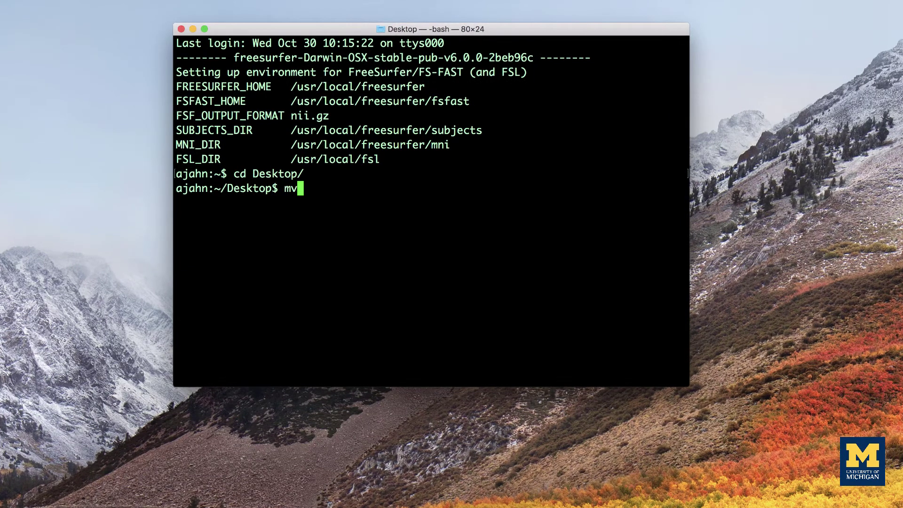
text( ~/Dow)
key(Tab)
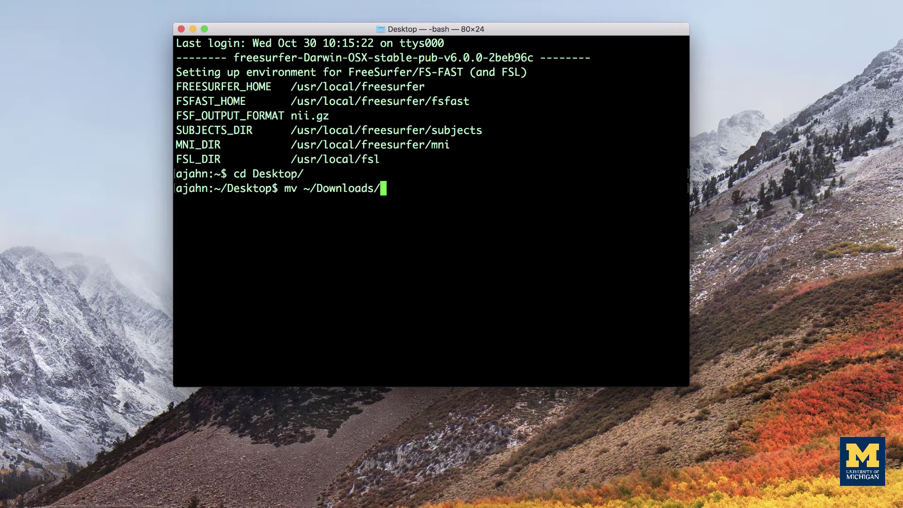
text(ds)
key(Tab)
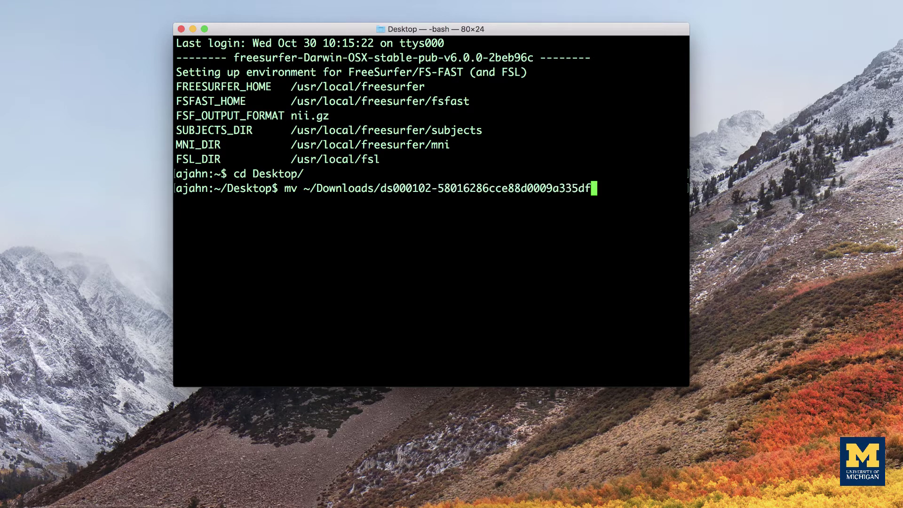
text(/ Flanker)
key(Return)
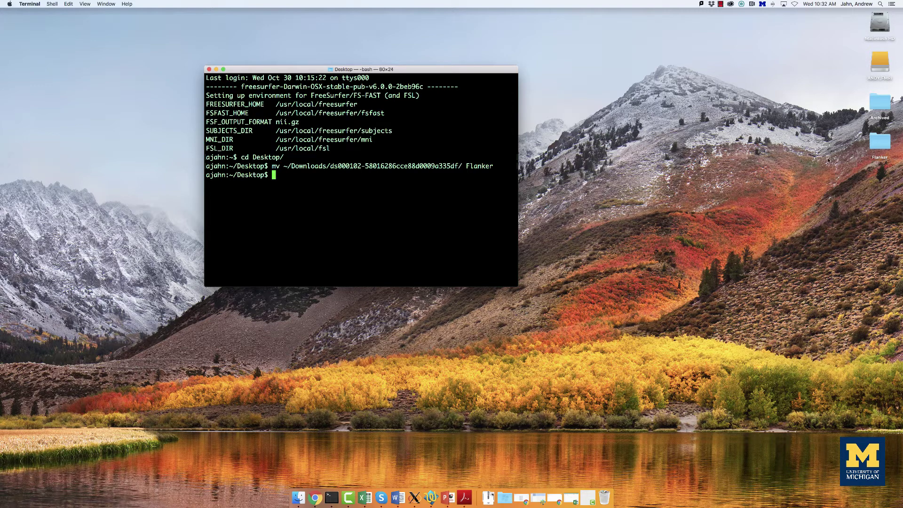
- Open the Flanker folder and browse sub-01's anat and func folders in column view
click(884, 142)
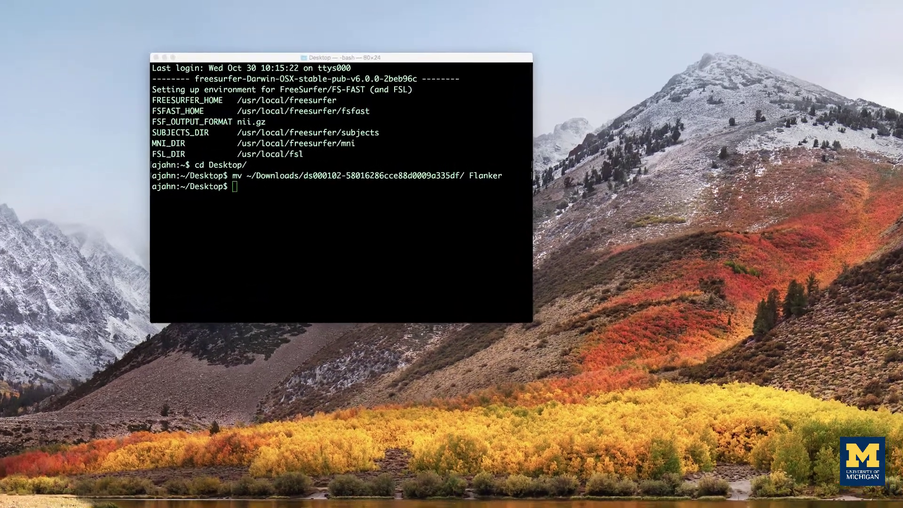
double_click(884, 143)
click(499, 152)
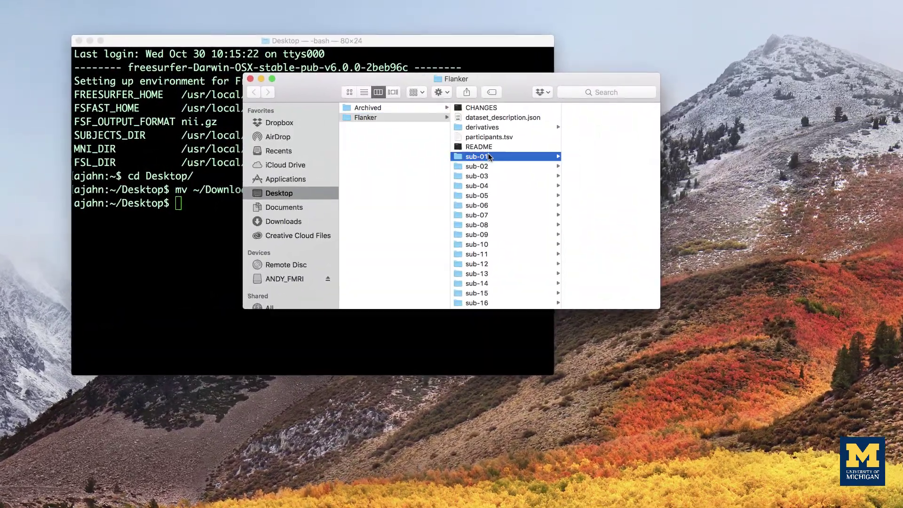
click(574, 109)
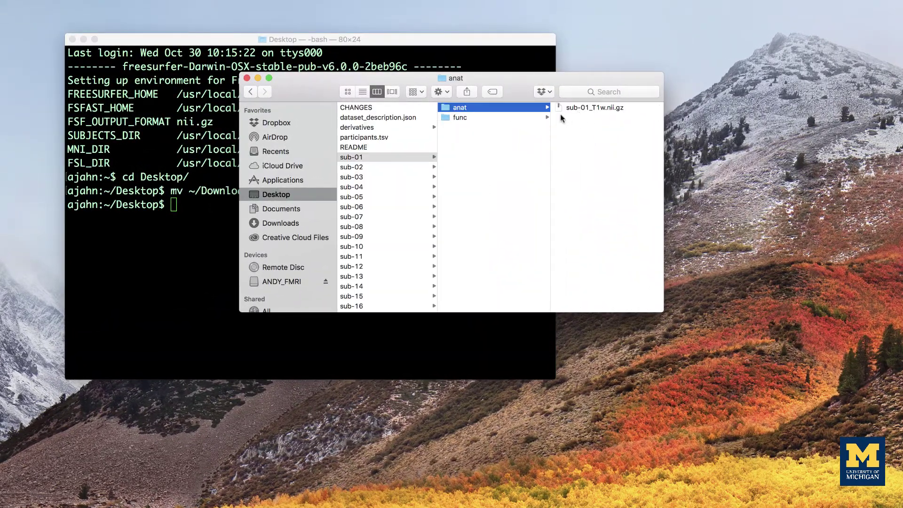
click(513, 118)
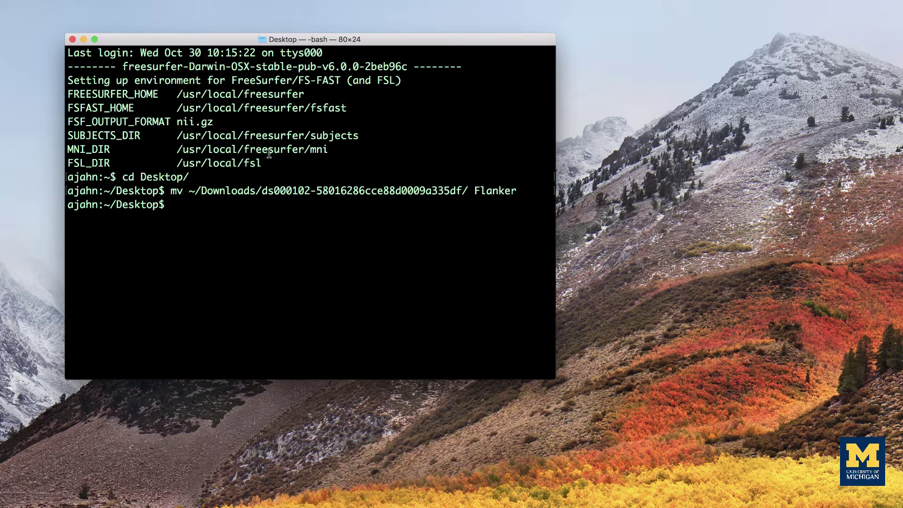
text(afni)
key(Return)
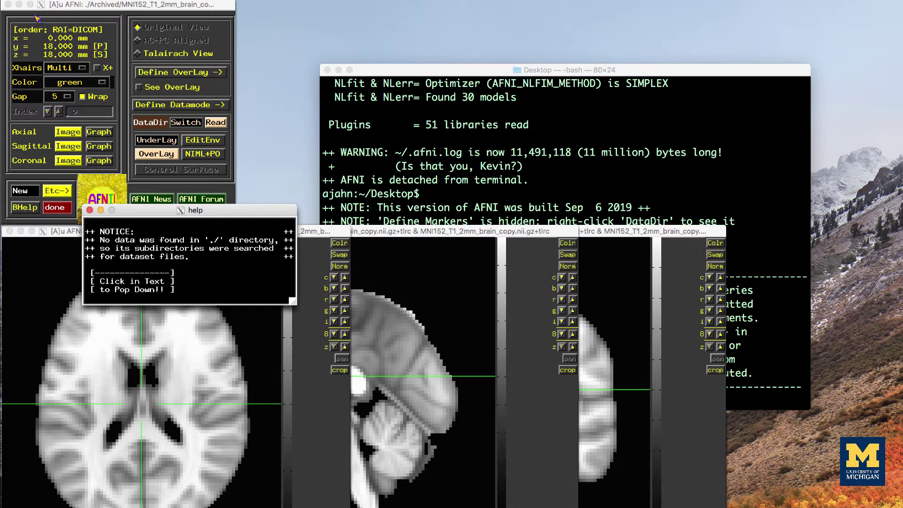
- Quit AFNI, then change into Flanker/sub-08 and list its contents
click(8, 4)
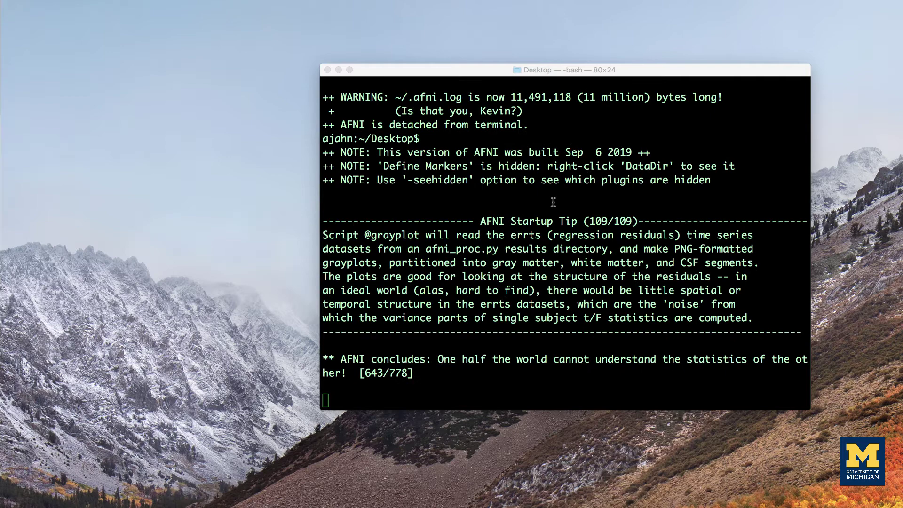
key(Return)
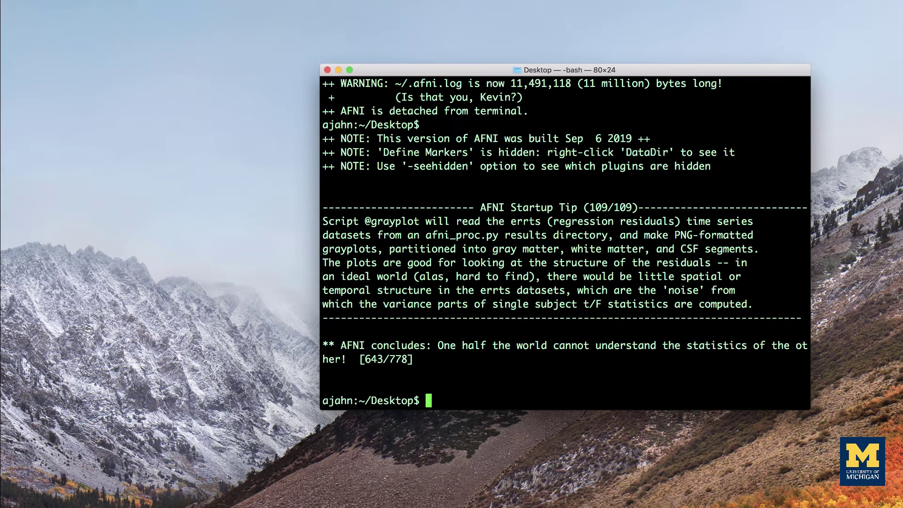
text(cd Fl)
key(Tab)
text(sub-08/)
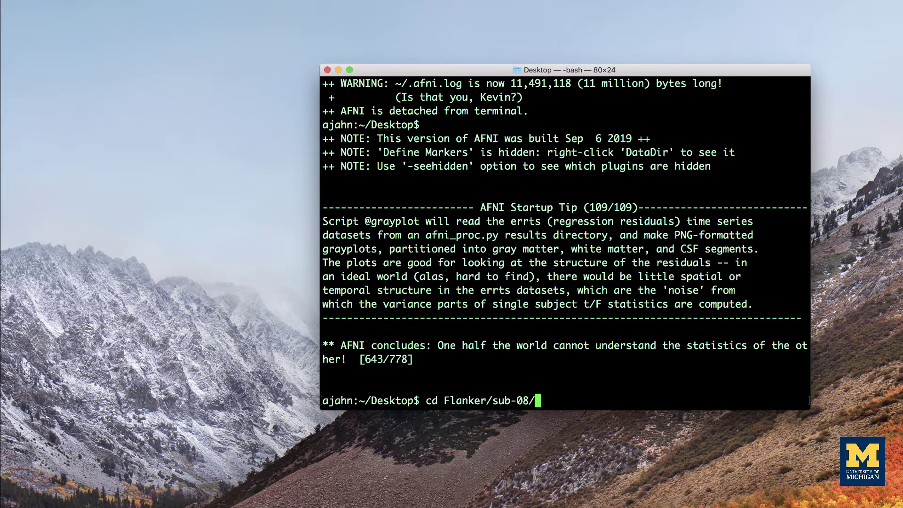
key(Return)
text(ls)
key(Return)
- Enter the anat folder, list its files and launch afni there
text(cd )
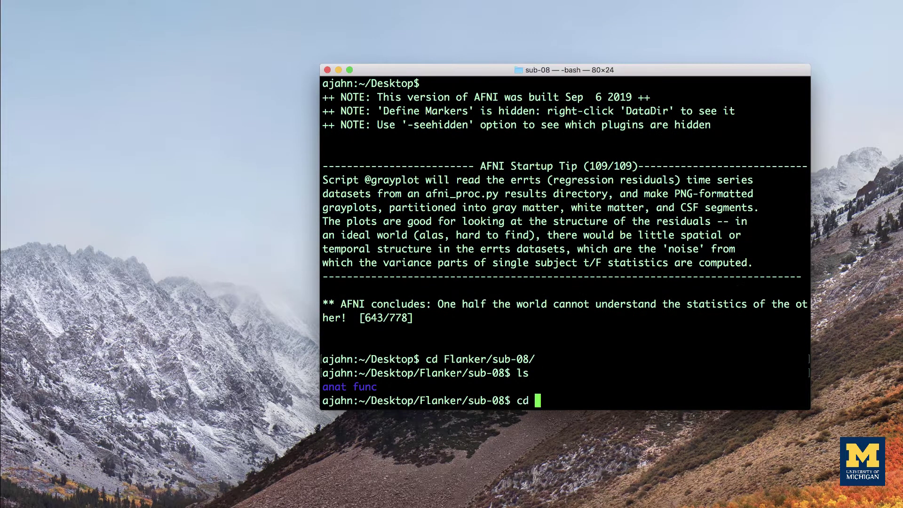
text(anat)
key(Return)
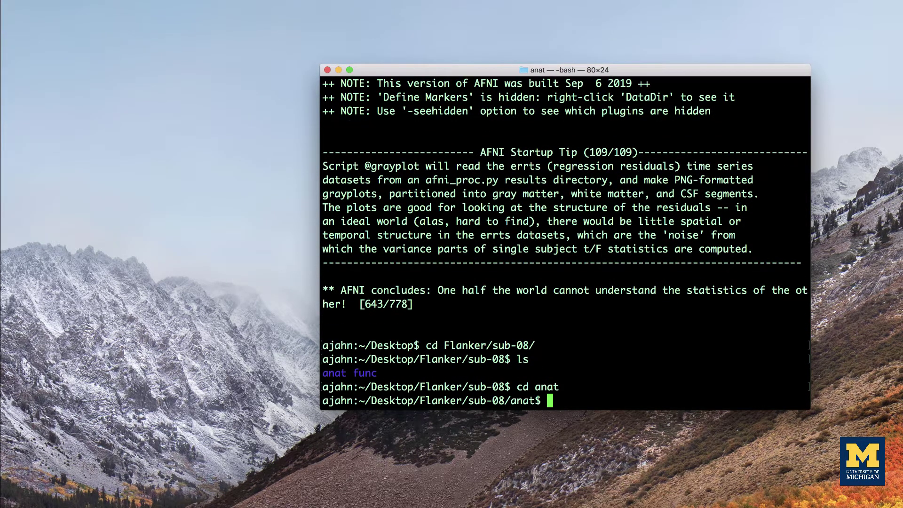
text(ls)
key(Return)
text(afni)
key(Return)
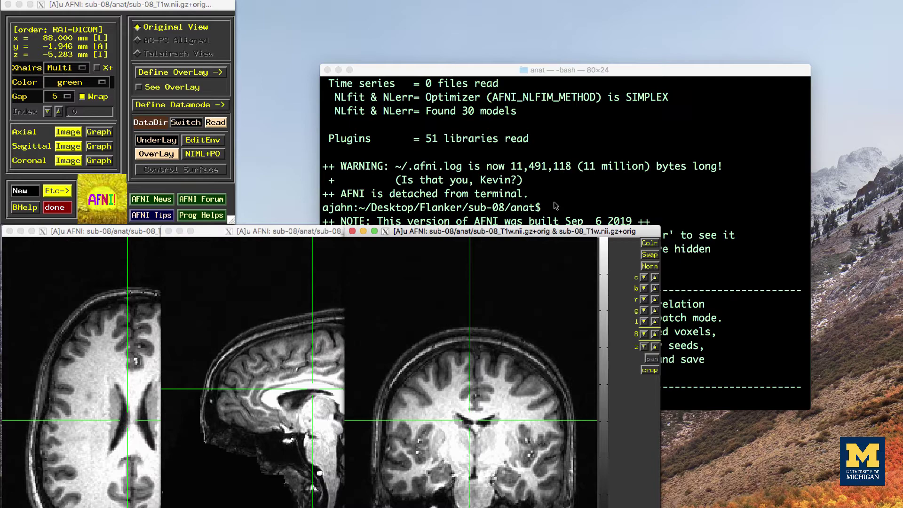
- Quit AFNI and relaunch it directly on sub-08_T1w.nii.gz
click(7, 5)
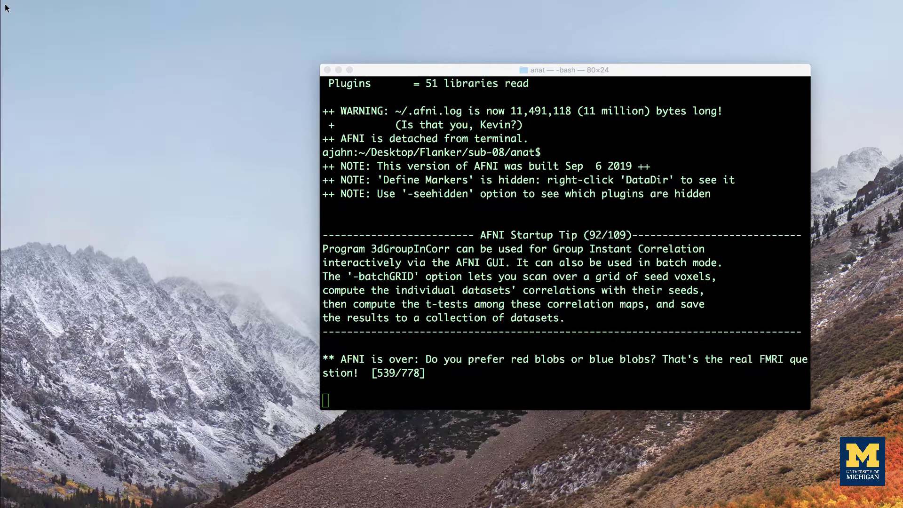
click(468, 229)
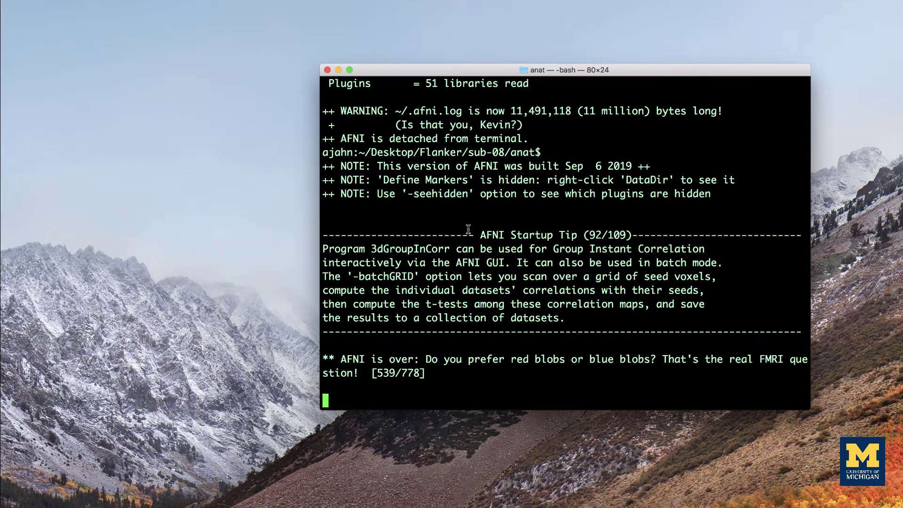
key(Return)
text(afni)
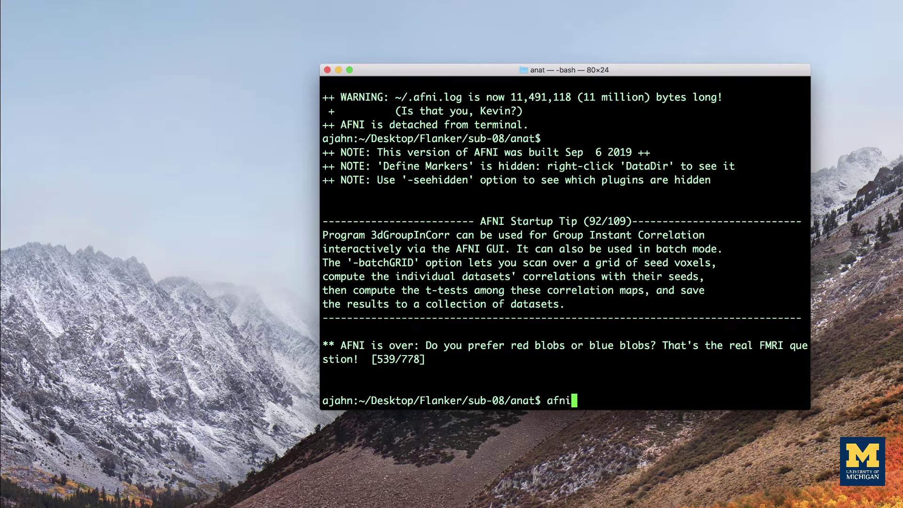
text( sub)
key(Tab)
key(Return)
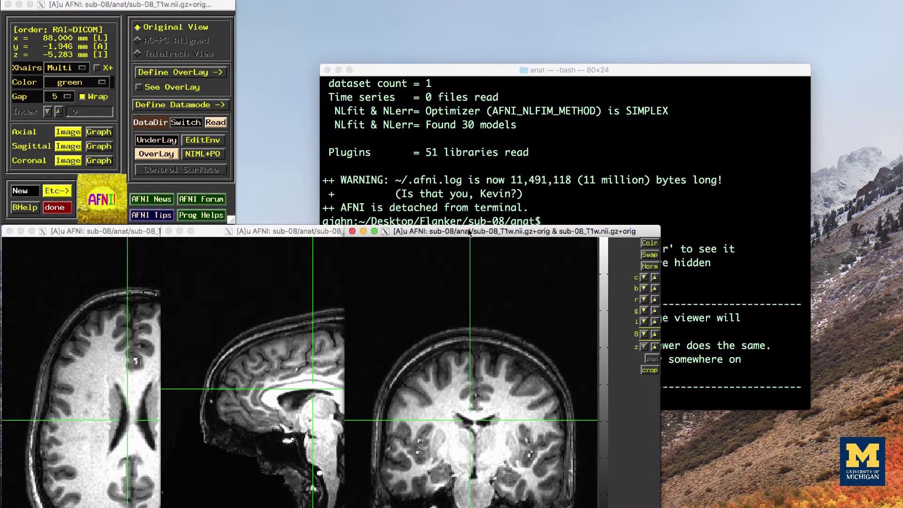
- Move the crosshair around the coronal and sagittal slices and spread the viewers apart
click(473, 407)
click(457, 394)
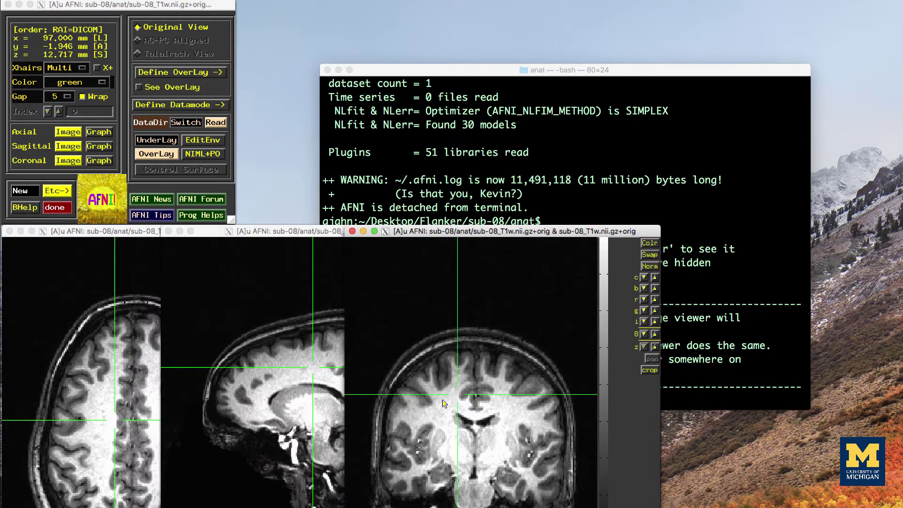
click(476, 399)
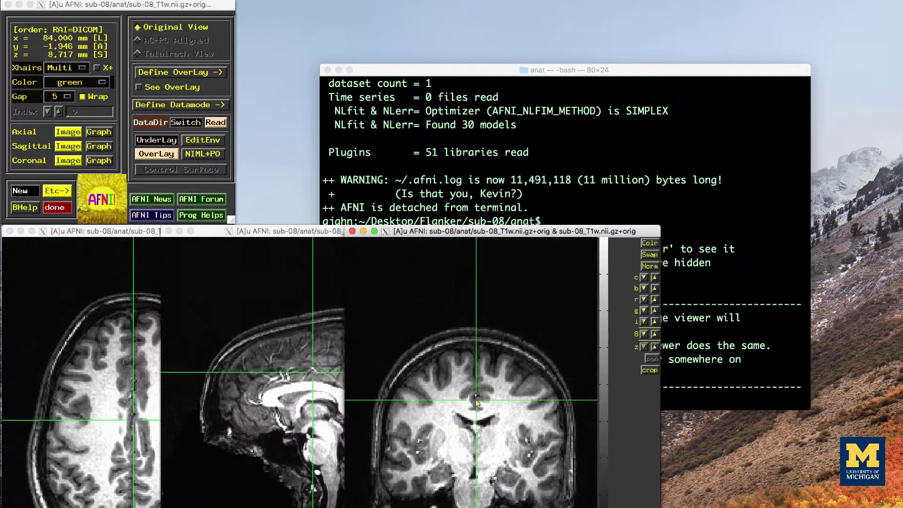
click(512, 405)
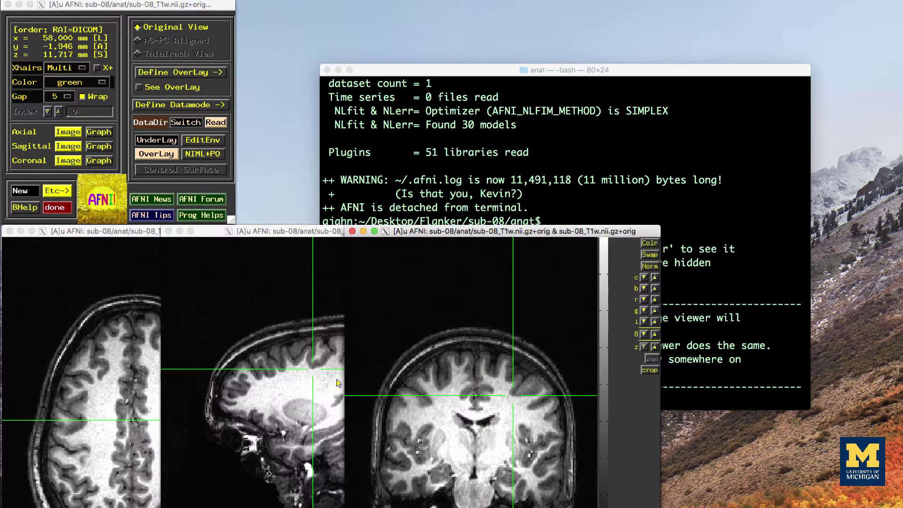
click(309, 377)
click(298, 378)
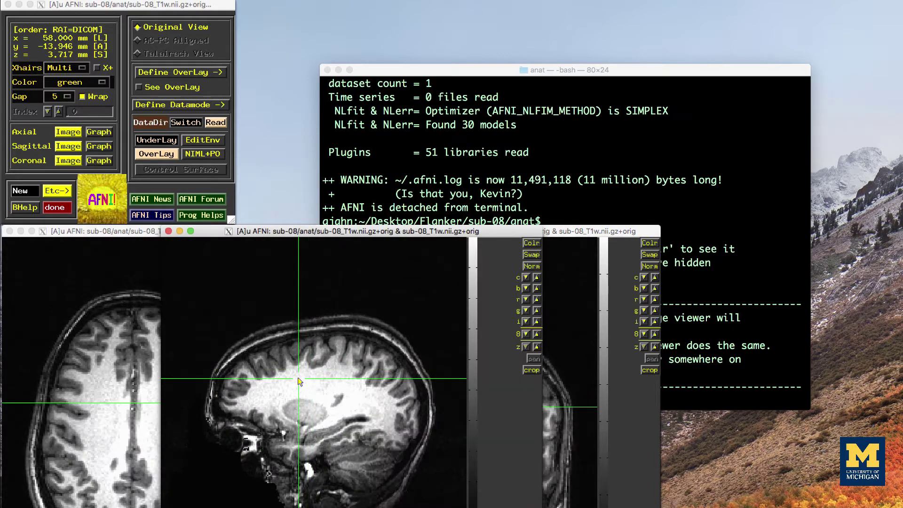
click(303, 407)
click(322, 403)
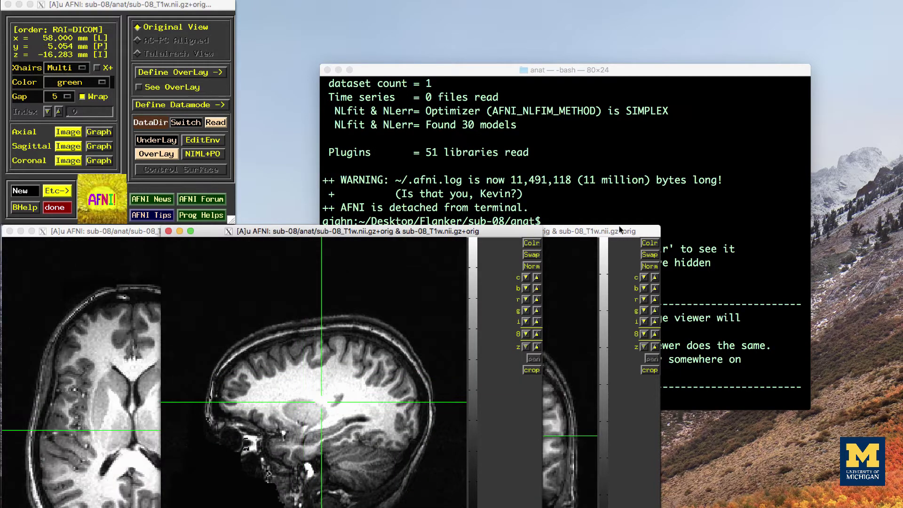
drag(588, 231, 849, 222)
drag(421, 233, 498, 239)
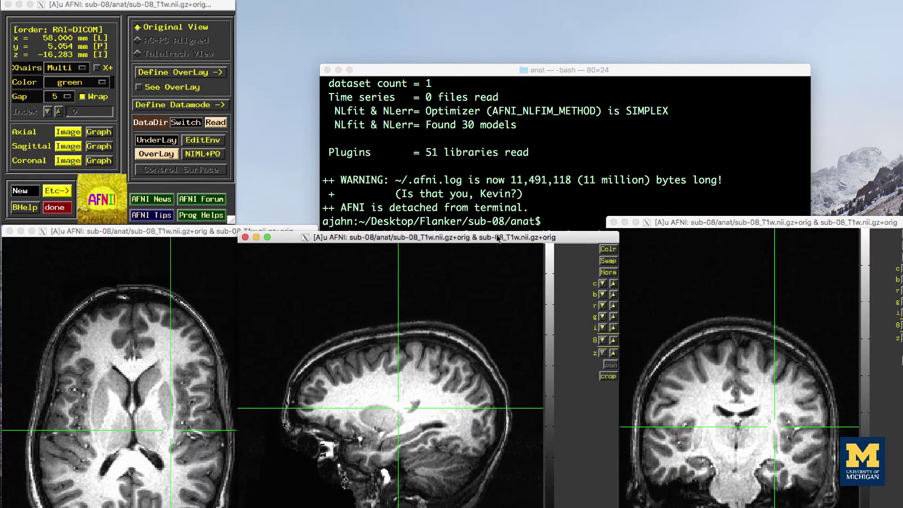
- Place the crosshair in the axial and sagittal slices, then scroll sagittal slices to x = 75 mm
click(129, 414)
click(135, 403)
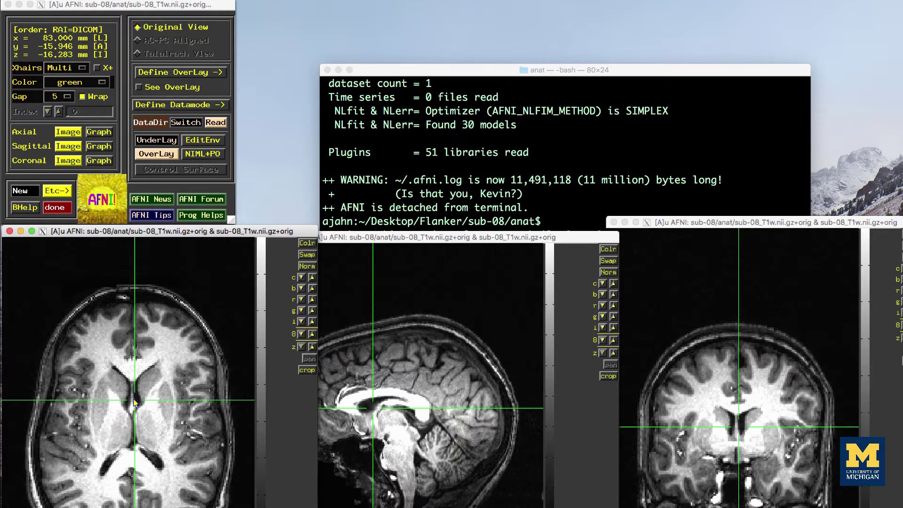
click(380, 401)
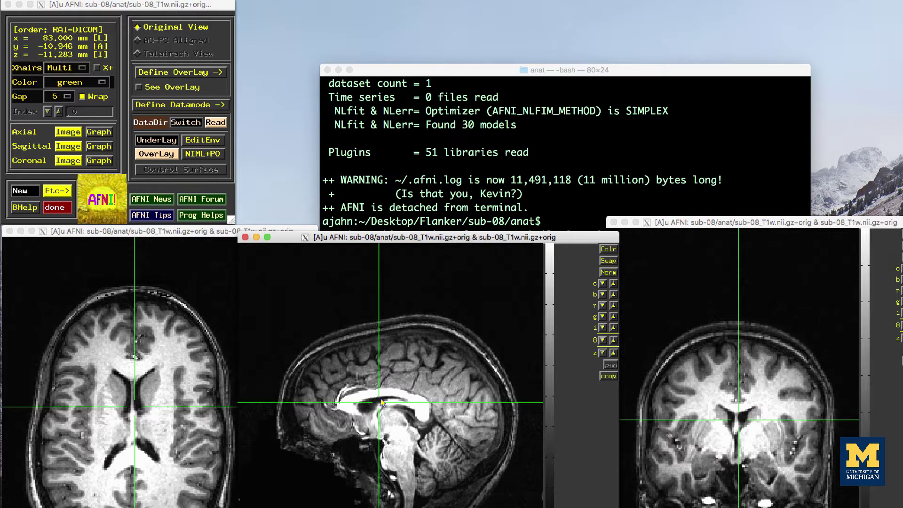
scroll(381, 401, up, 11)
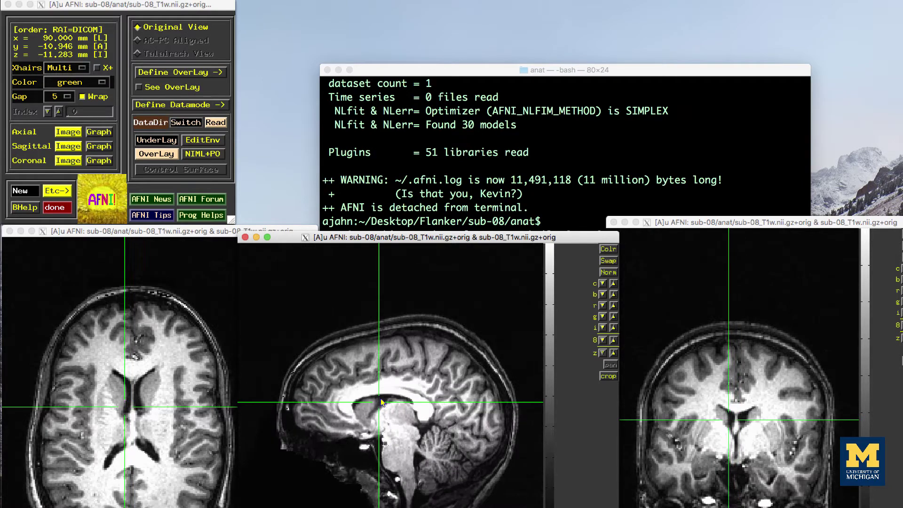
scroll(381, 400, down, 17)
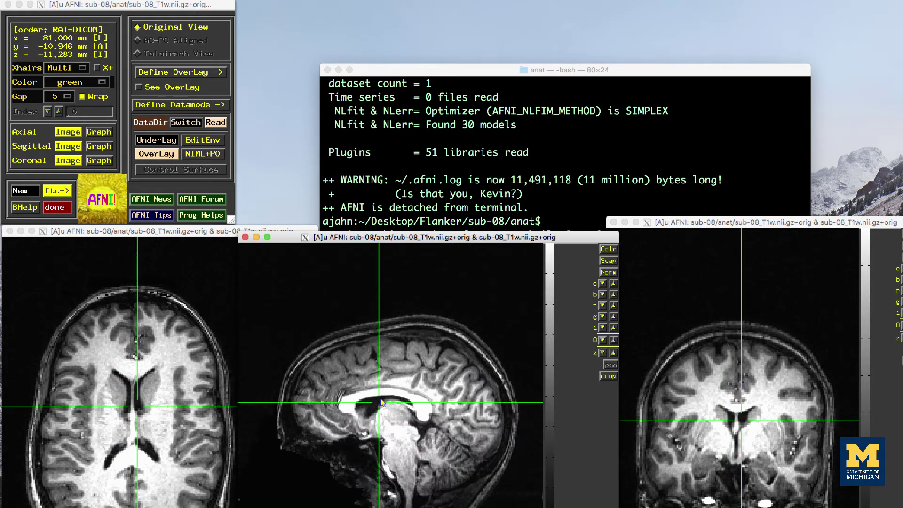
scroll(381, 401, down, 2)
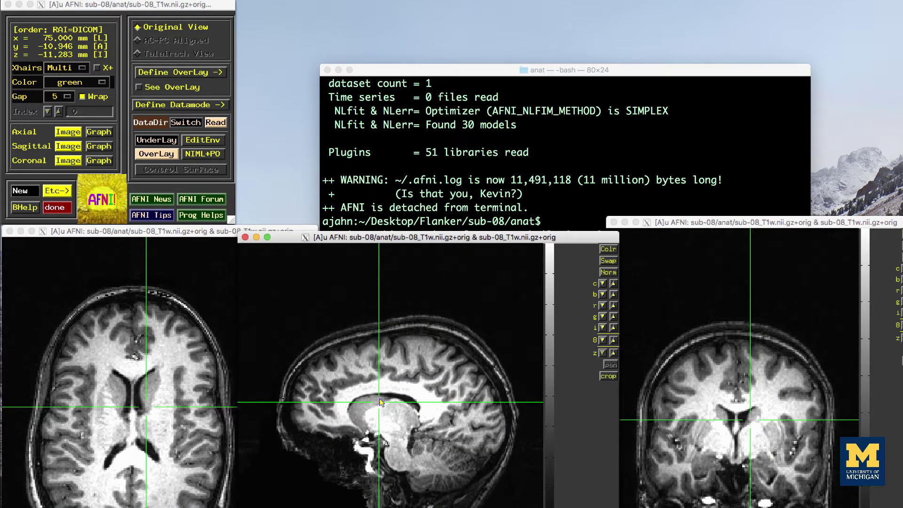
- Move the crosshair near the corpus callosum at y = -21.946, z = -16.283 mm
click(299, 490)
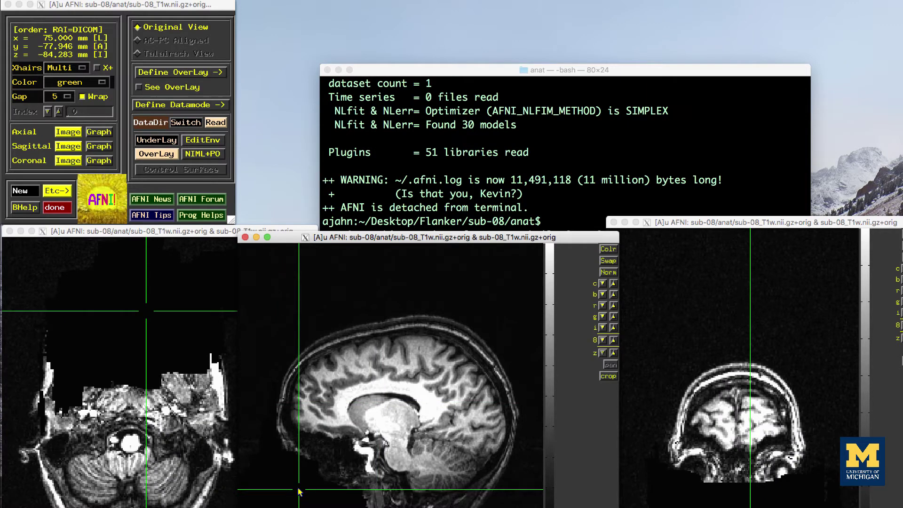
click(365, 408)
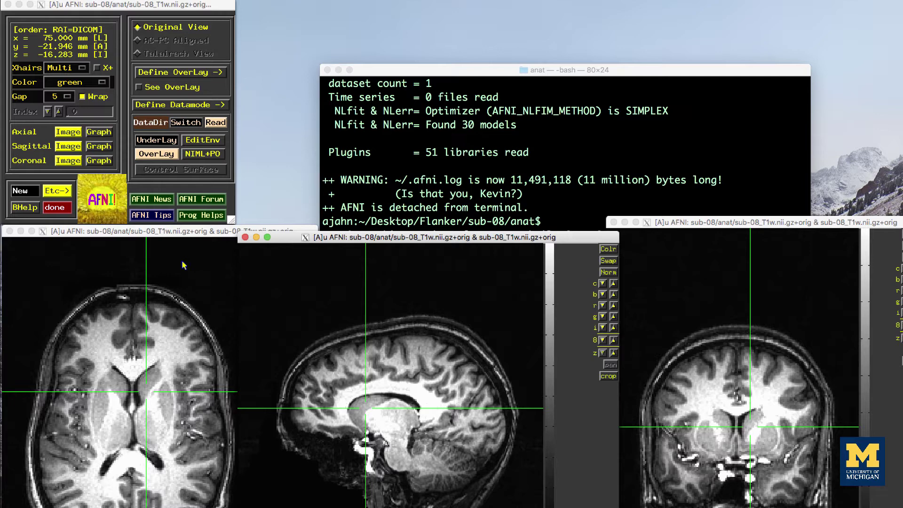
- Read sub-08's func folder as a new session to show the task-flanker run-1 BOLD images
click(215, 123)
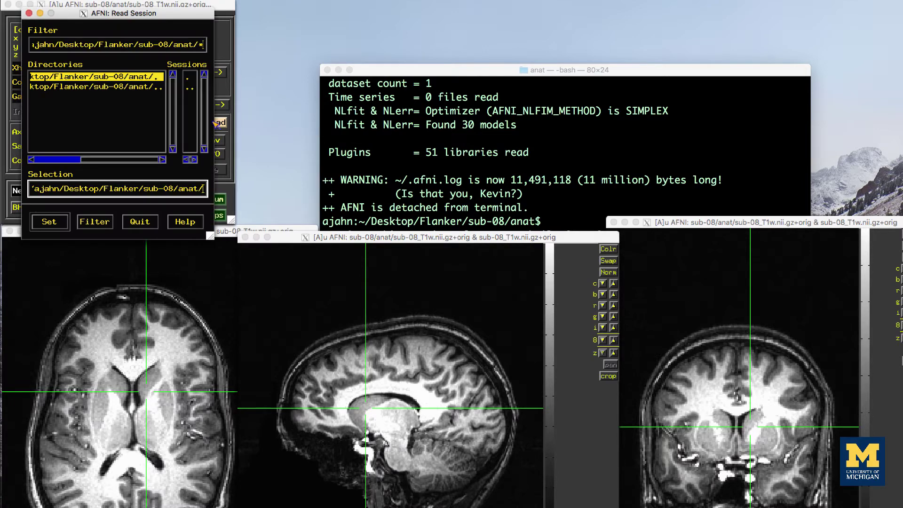
double_click(83, 87)
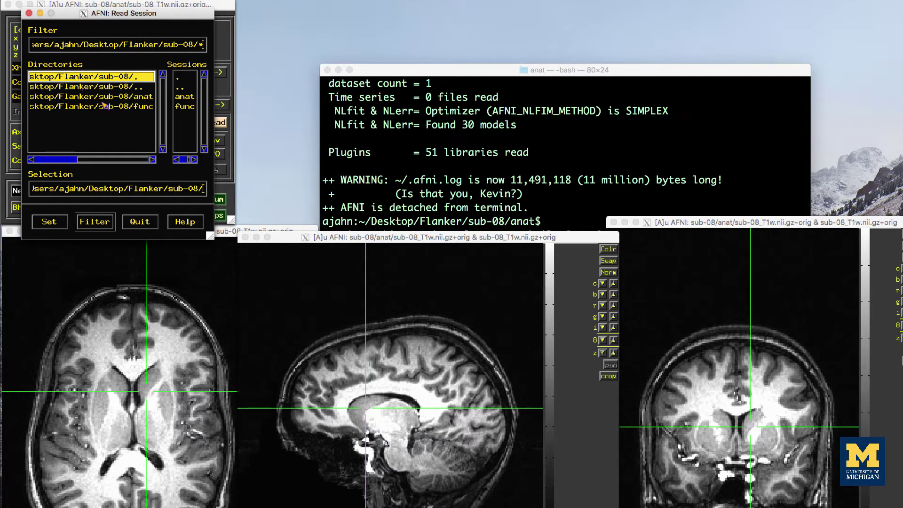
click(185, 106)
double_click(185, 107)
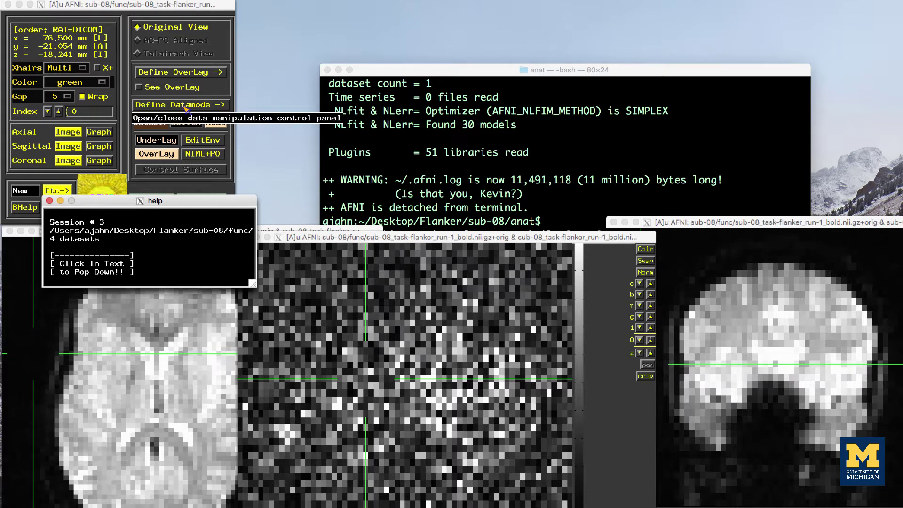
- Dismiss the notice, spread the viewers, and set the crosshair to x = -1.5, y = -6.054, z = 1.759 mm
click(148, 226)
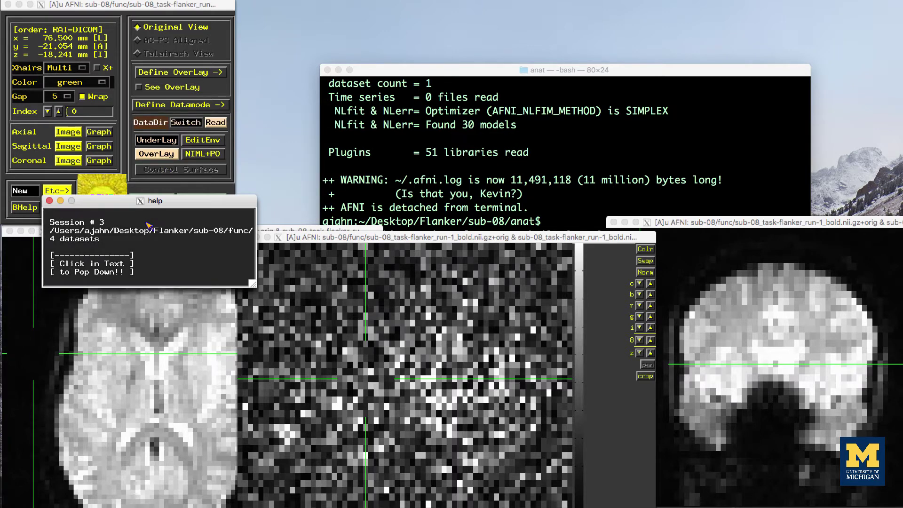
click(171, 390)
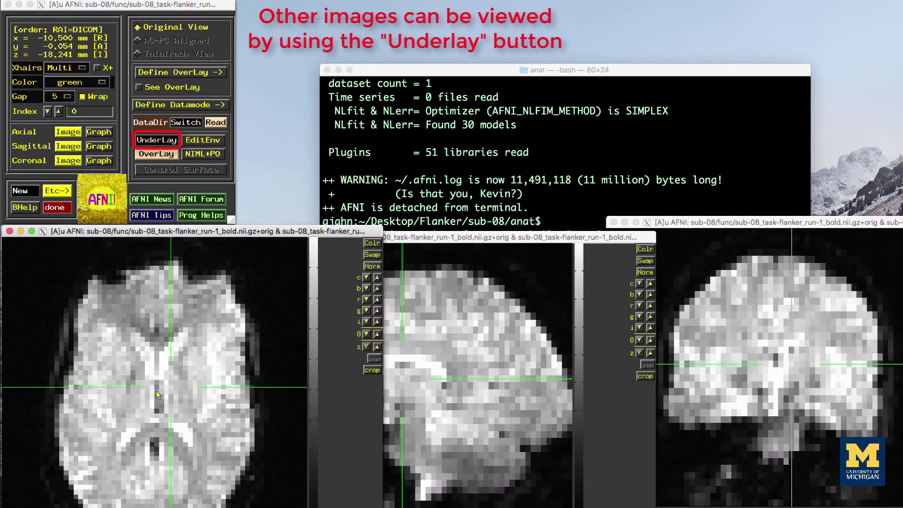
click(156, 391)
drag(496, 239, 527, 239)
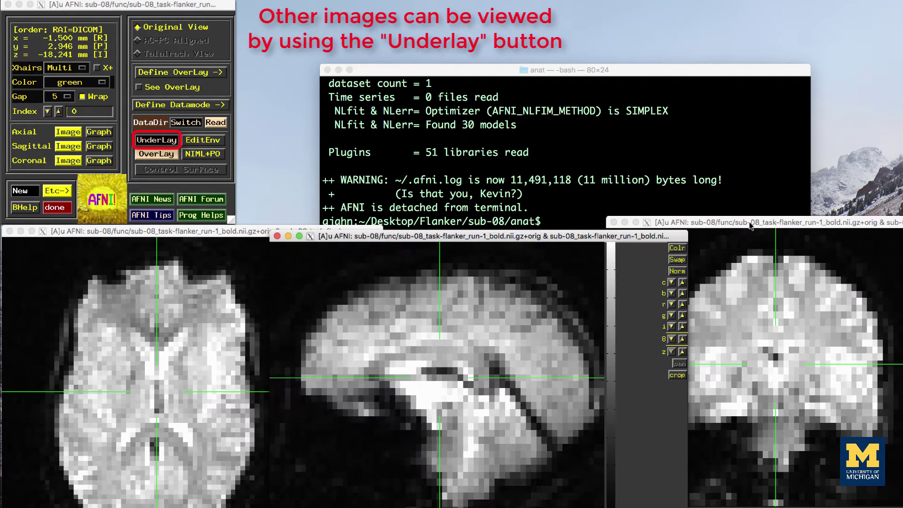
drag(751, 226, 793, 227)
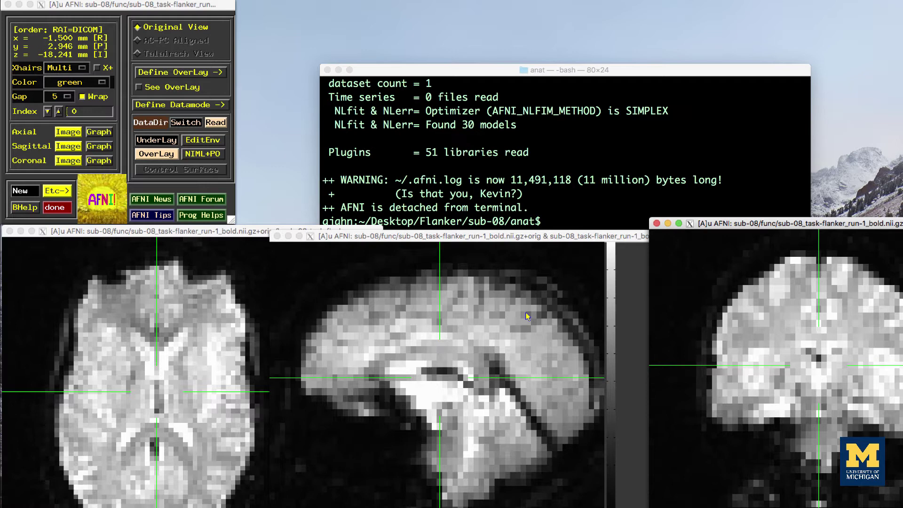
click(429, 349)
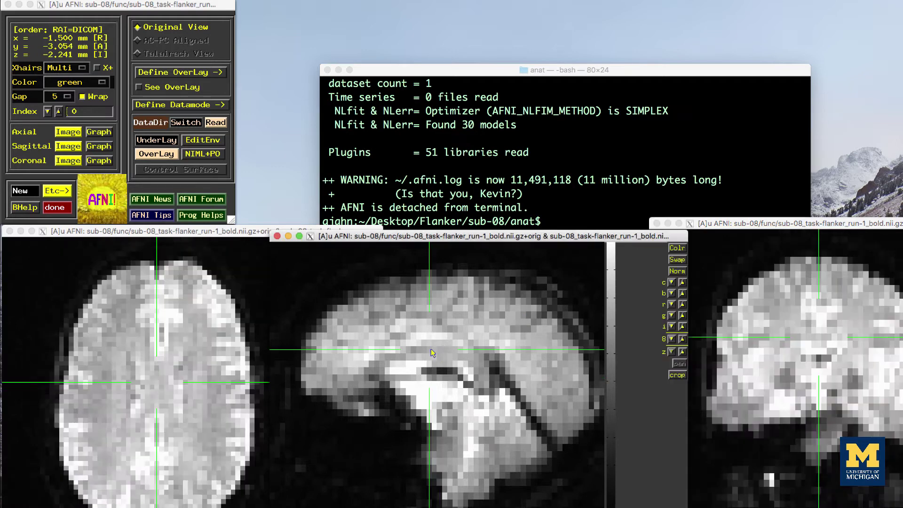
click(425, 343)
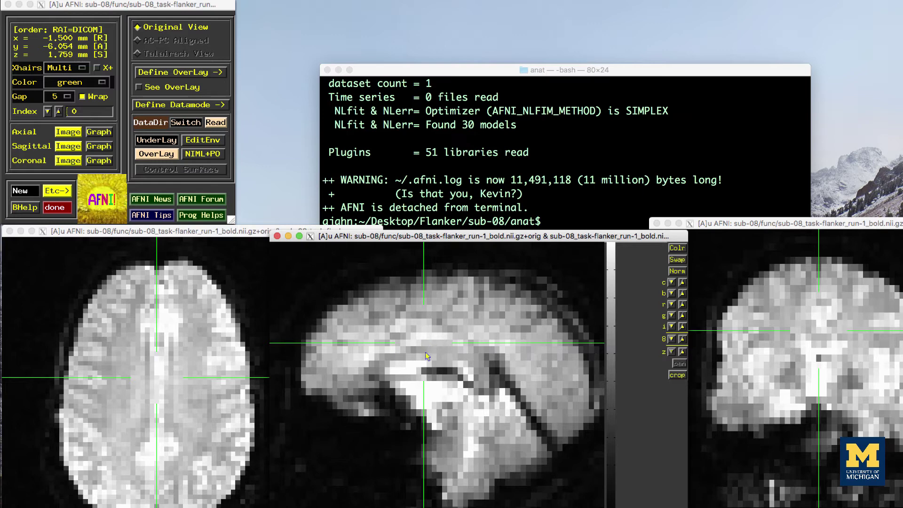
- Move the crosshair through axial and sagittal slices to x = 22.5, y = -51.054, z = -26.241 mm
click(440, 370)
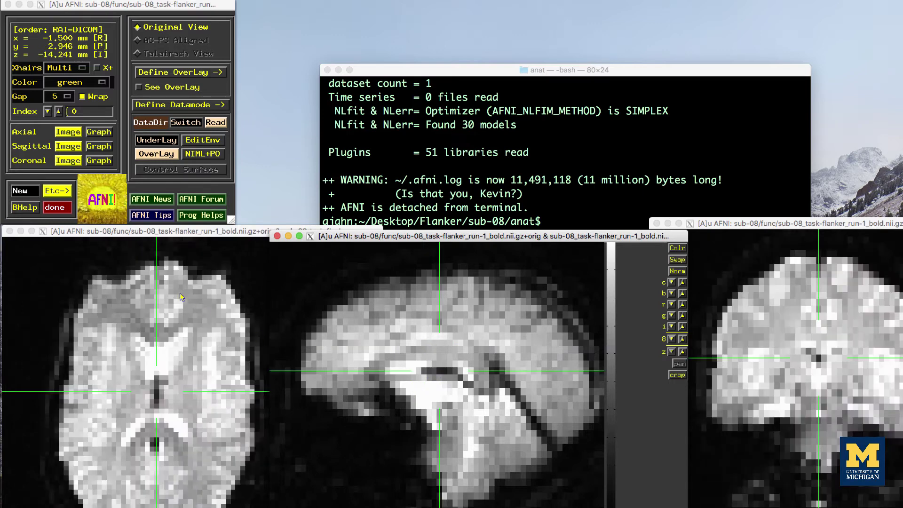
click(190, 279)
click(190, 278)
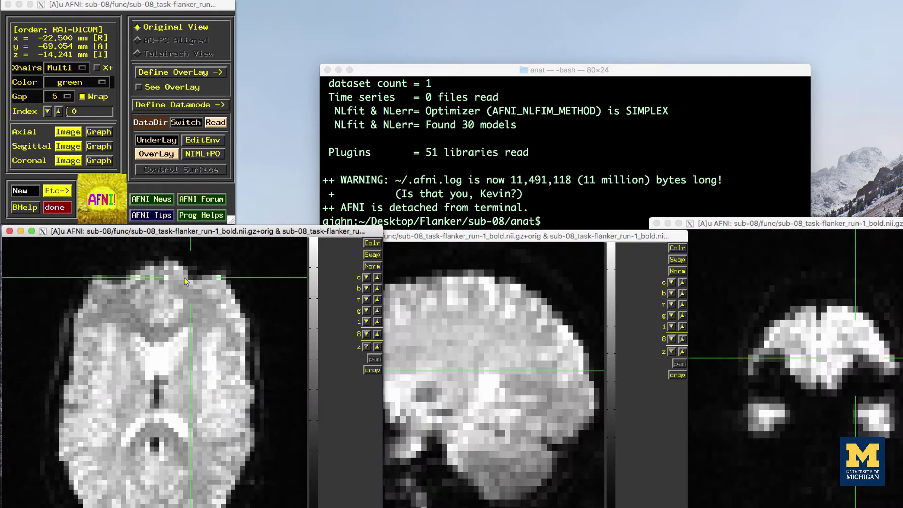
click(119, 282)
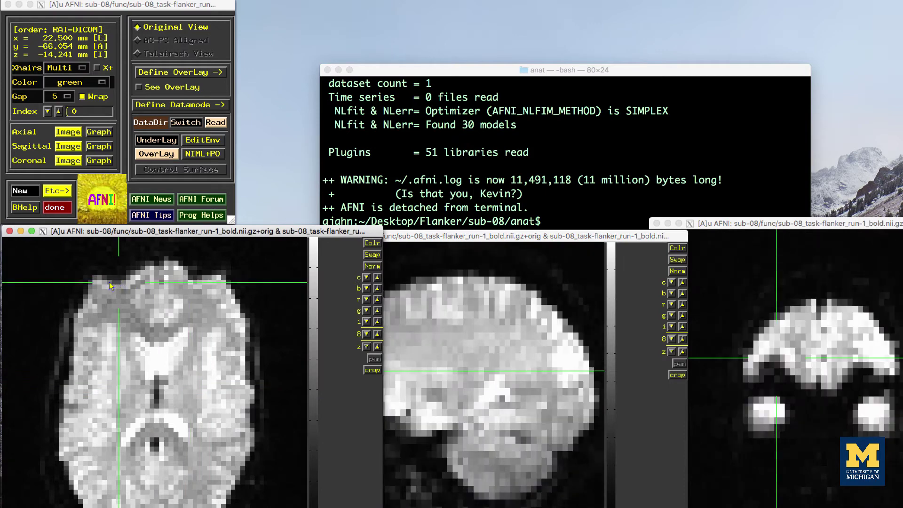
click(524, 383)
click(325, 384)
click(335, 404)
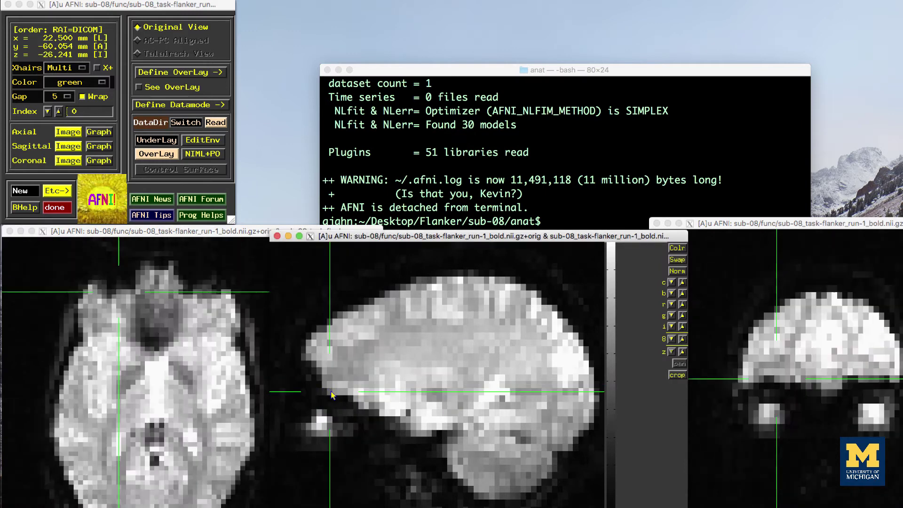
click(343, 400)
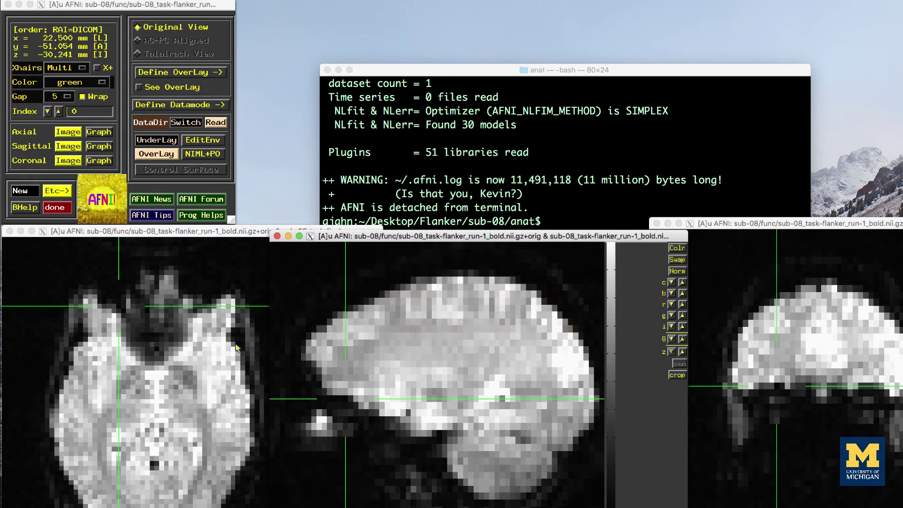
scroll(261, 359, up, 1)
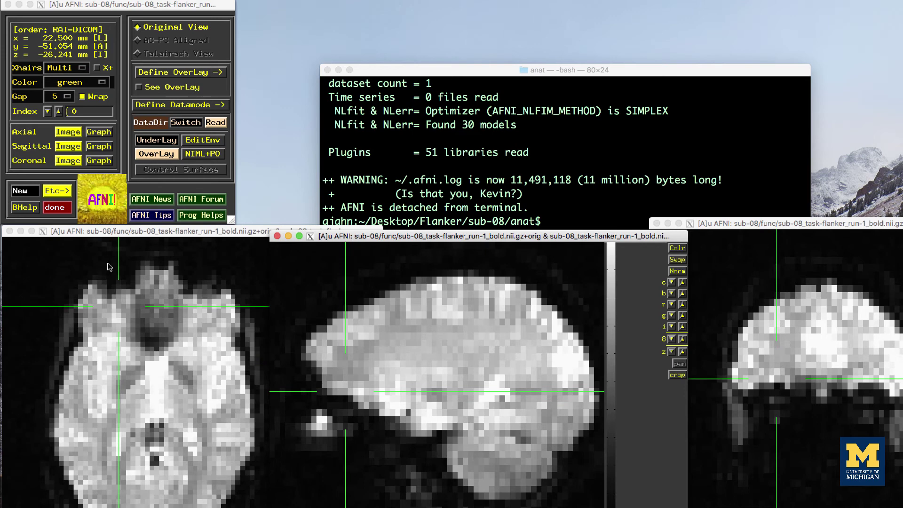
- Open the sagittal time-series graph and play it forward to time index 88
click(97, 148)
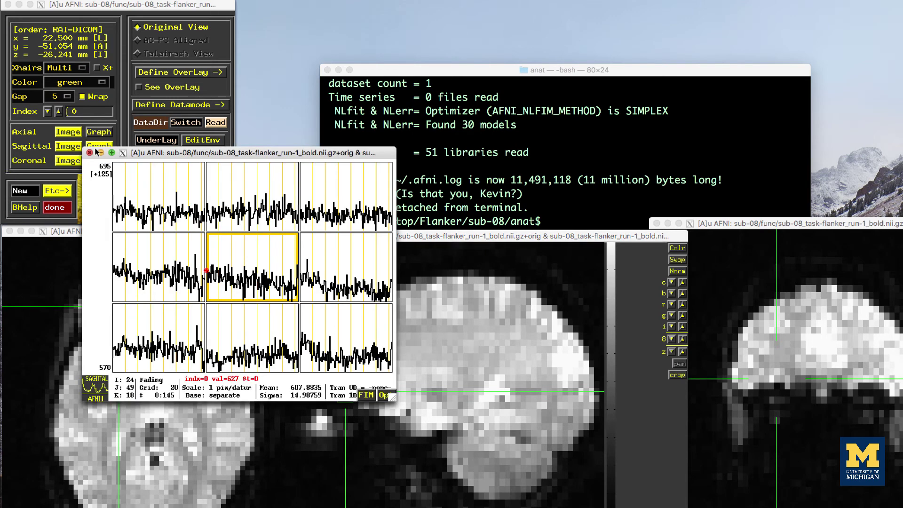
key(v)
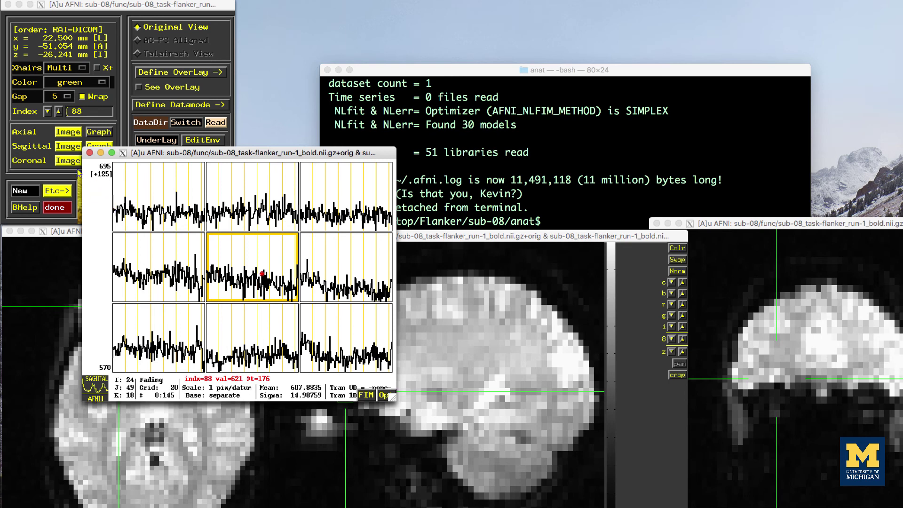
- Quit AFNI with the done button, closing all its windows
click(8, 6)
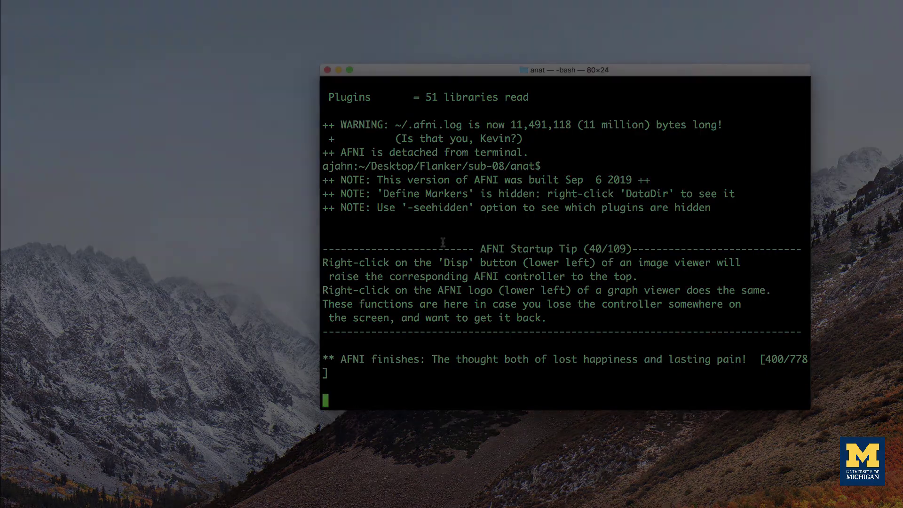